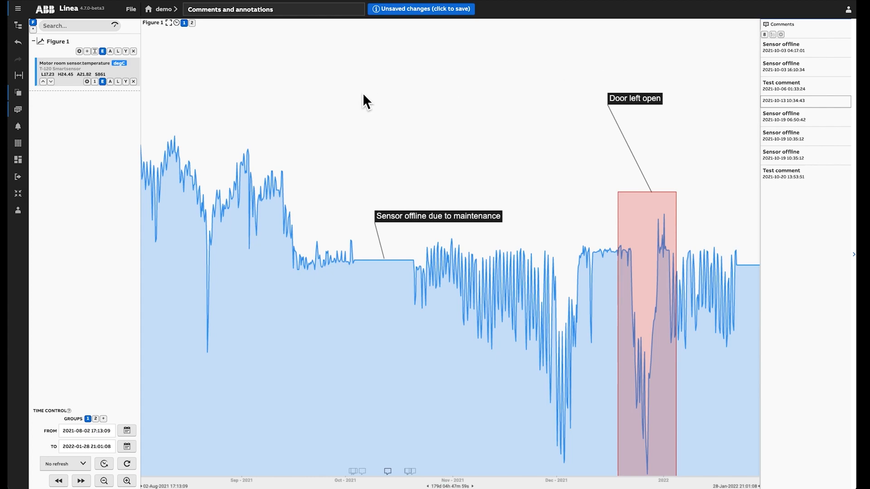
Step: Create a new trend, search for the tag t120 and add the Motor room sensor.temperature series to Figure 1
left_click(131, 10)
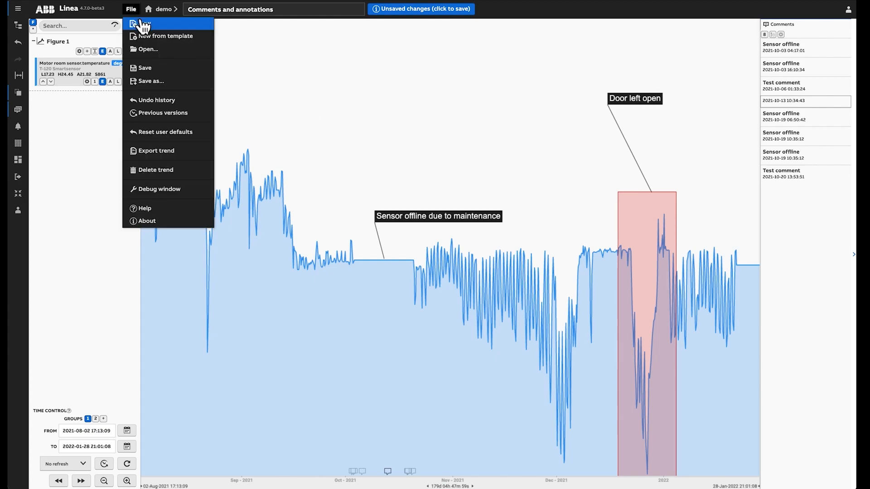
left_click(141, 24)
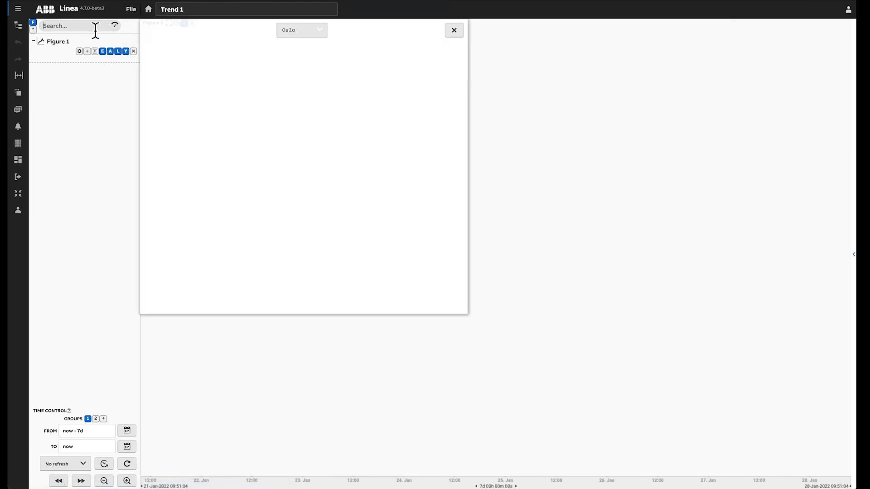
type("t120")
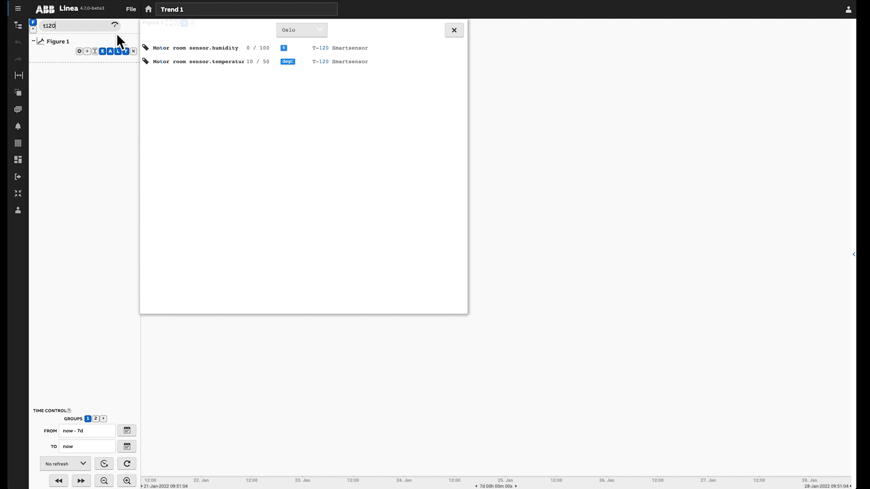
left_click(180, 63)
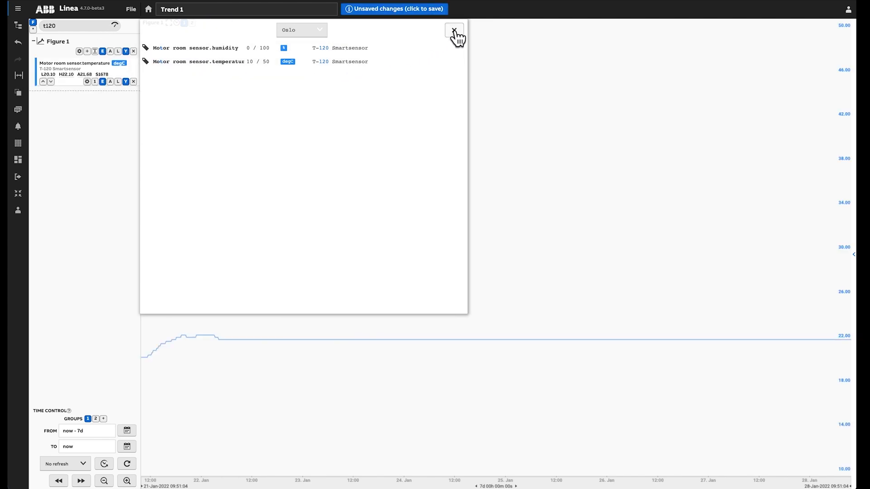
left_click(453, 30)
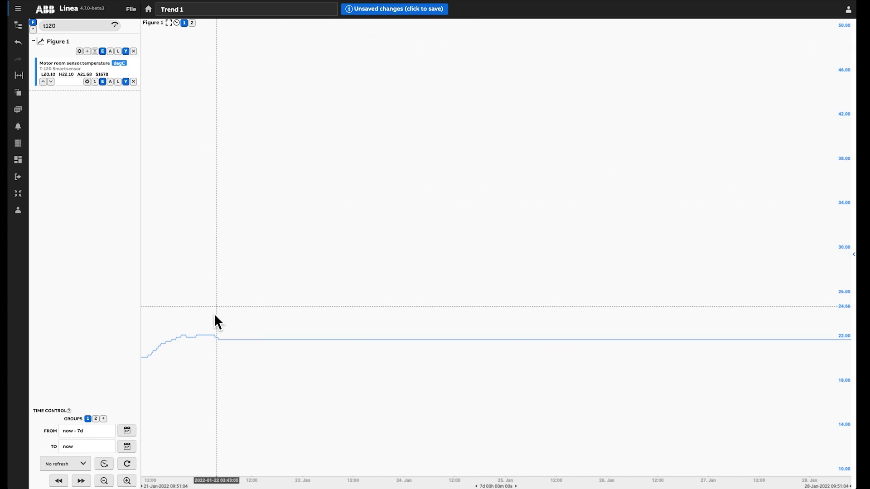
Step: Set the trend's start time to now - 6M and turn on autoscaling for the temperature series
left_click_drag(80, 435, 94, 437)
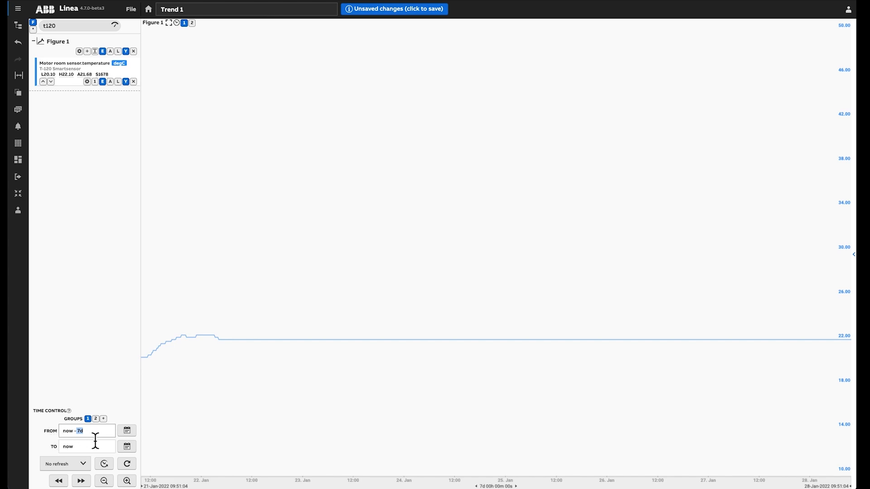
key("BackSpace")
type("6M")
key("Return")
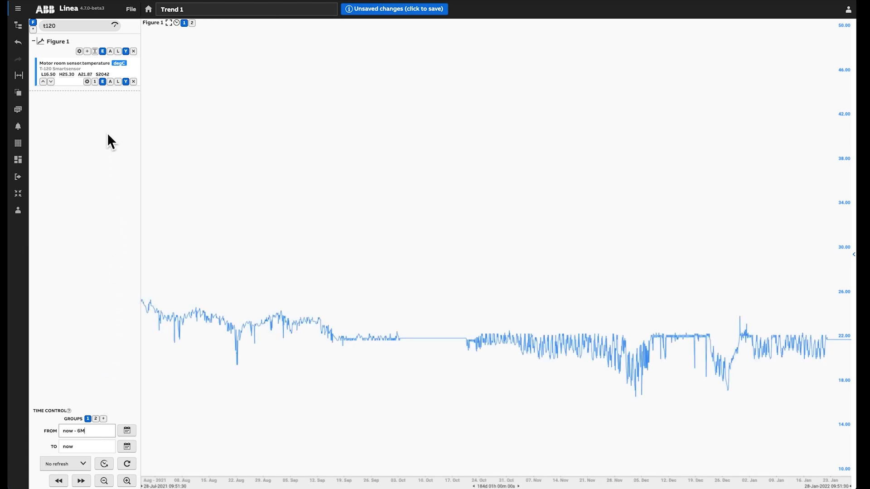
left_click(110, 82)
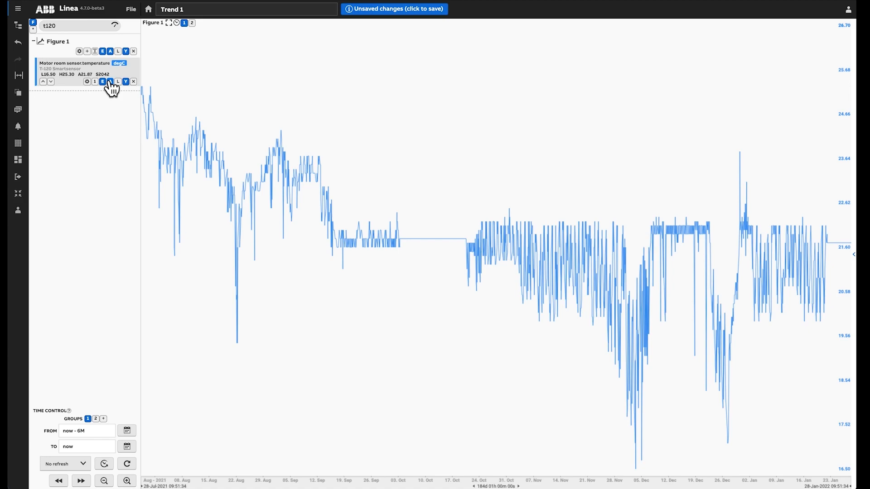
left_click(18, 111)
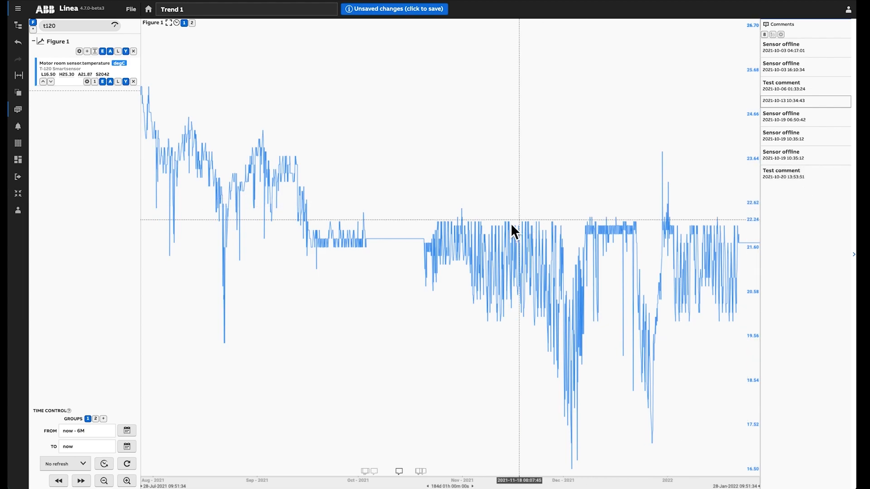
right_click(423, 231)
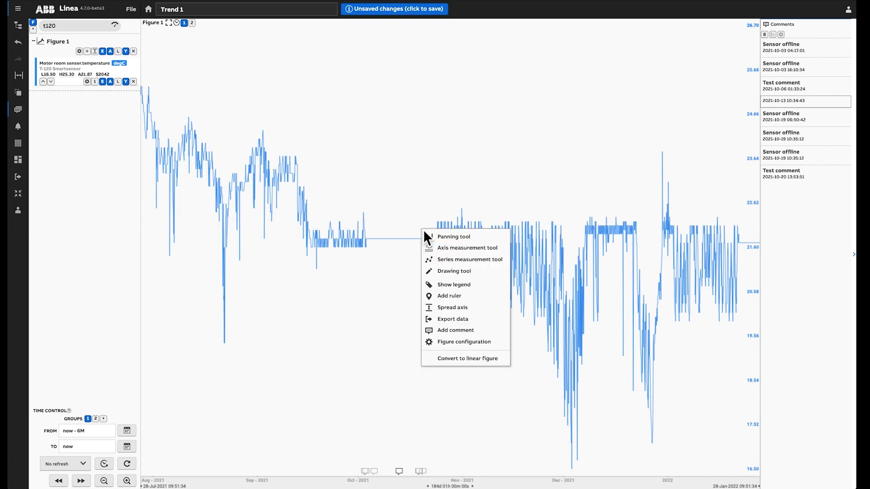
left_click(455, 331)
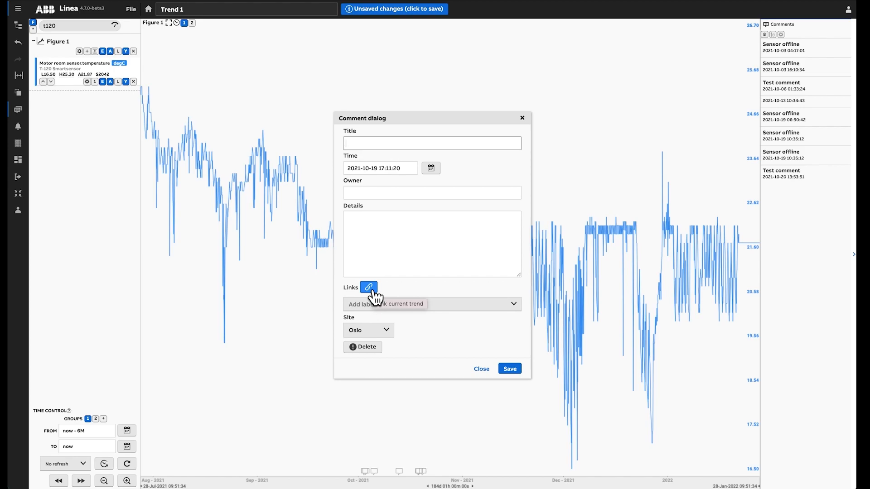
left_click(424, 144)
type("Sensor offline")
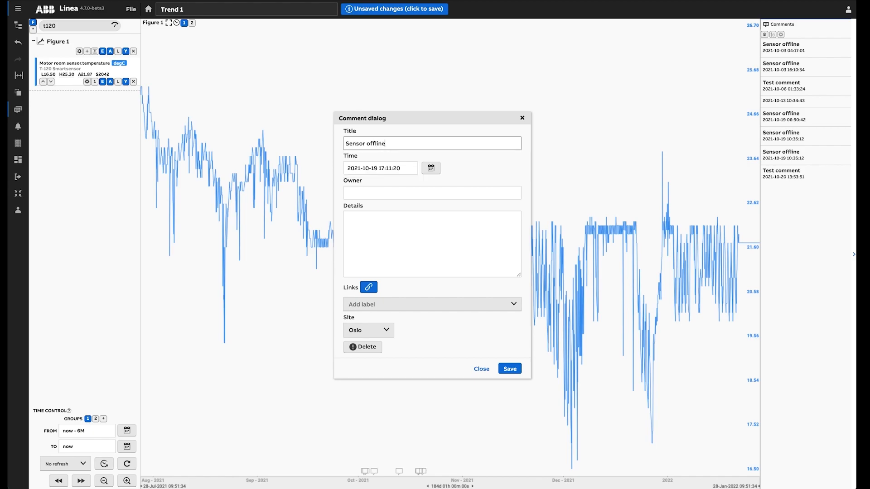
type(" 2")
left_click(509, 369)
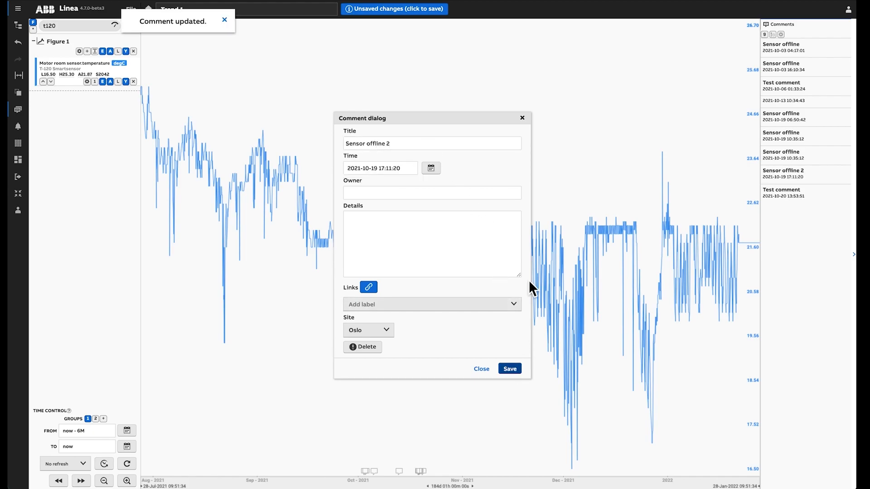
left_click(521, 119)
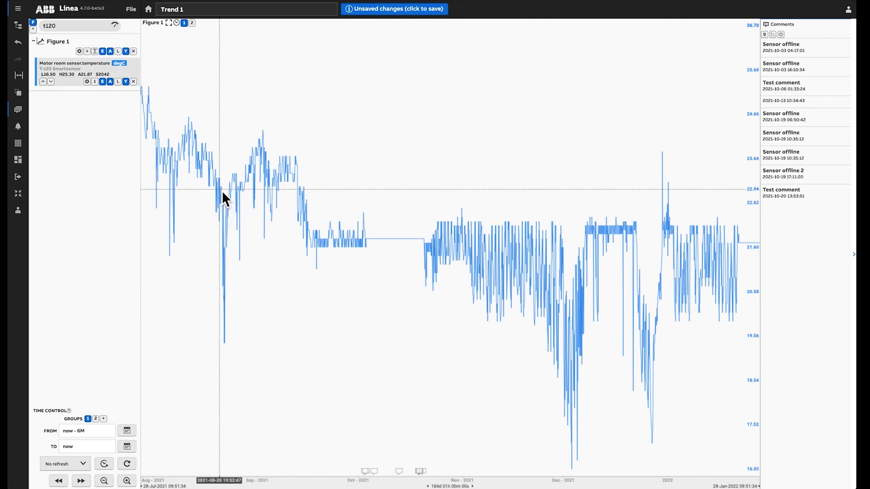
Step: Draw a text box at about 17 September 2021 and 24.85, with its line ending on the flat section near 14 October
left_click(18, 76)
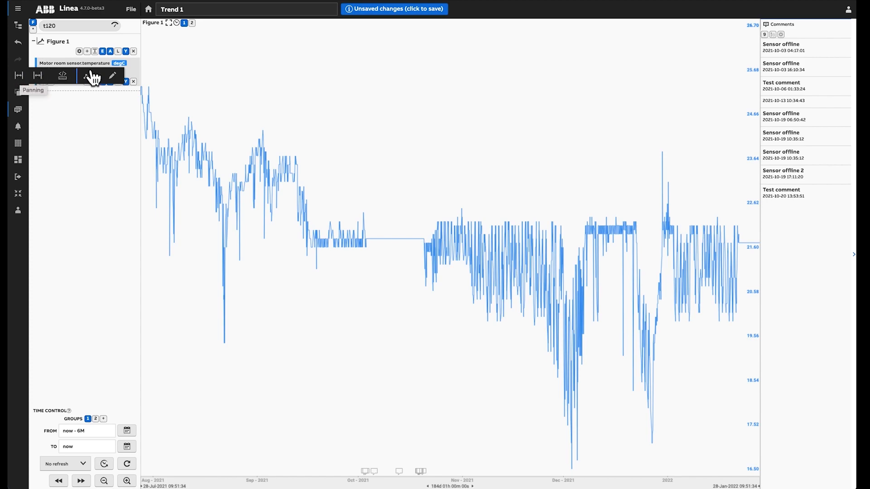
left_click(116, 77)
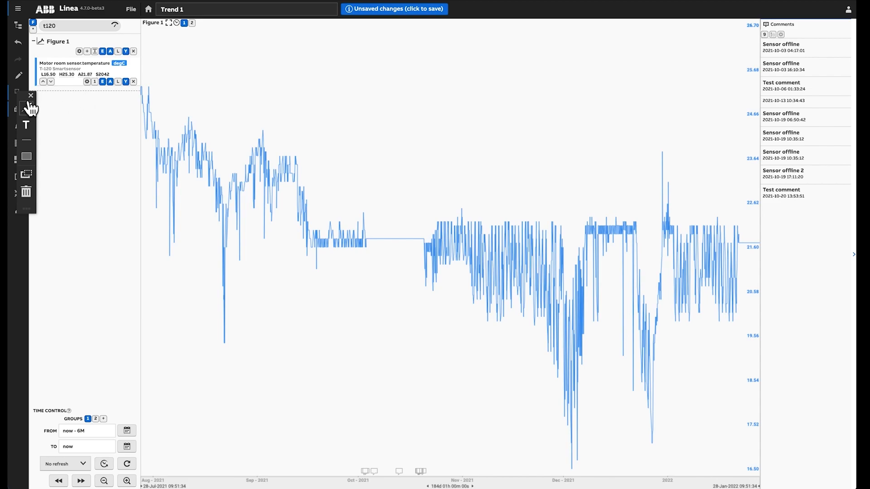
left_click(30, 131)
left_click(338, 173)
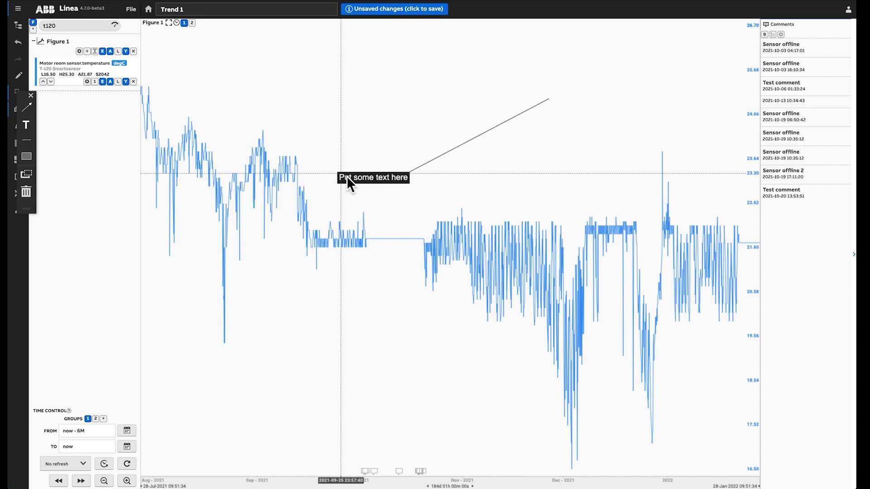
left_click_drag(369, 185, 345, 117)
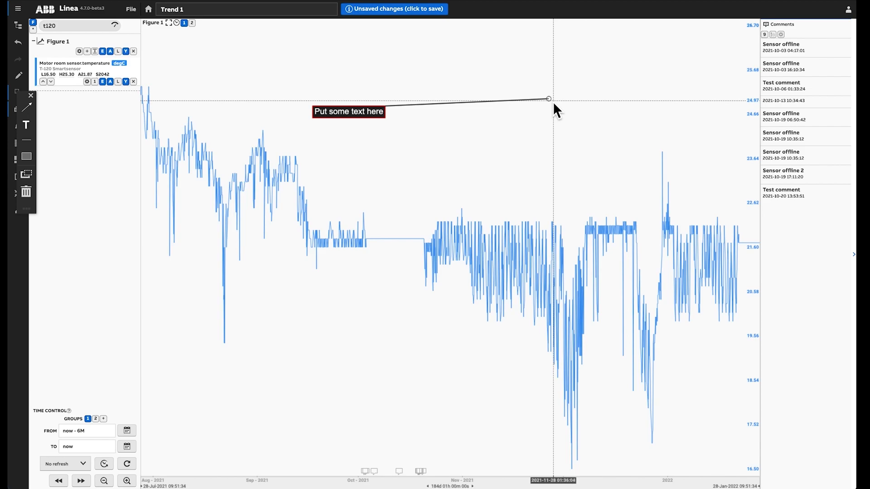
left_click_drag(550, 101, 405, 241)
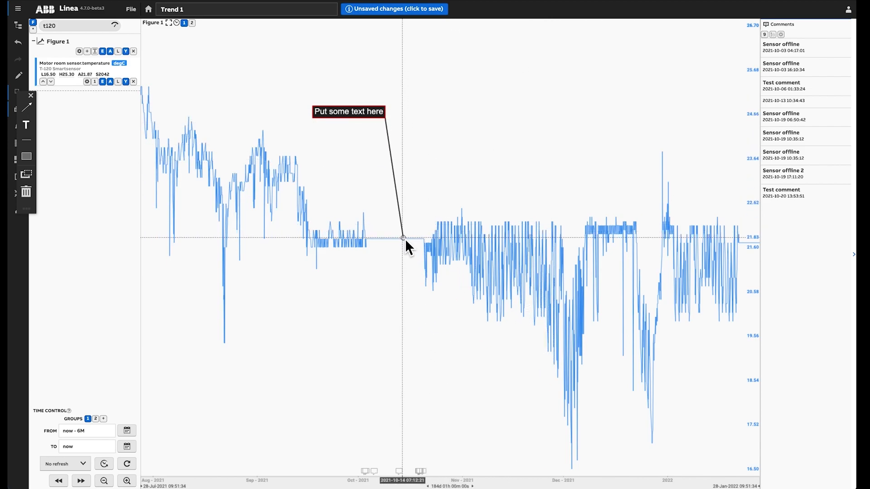
Step: Change the text box's wording to "Sensor offline due to maintenance"
double_click(356, 119)
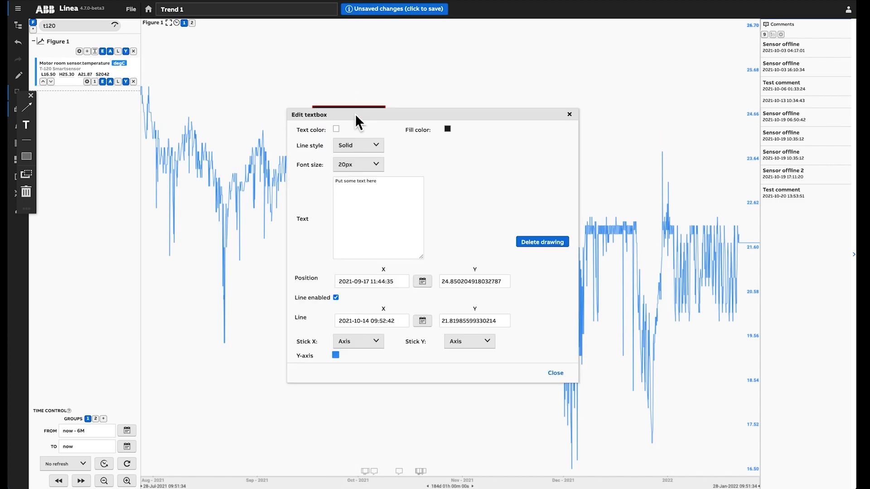
left_click_drag(389, 183, 310, 180)
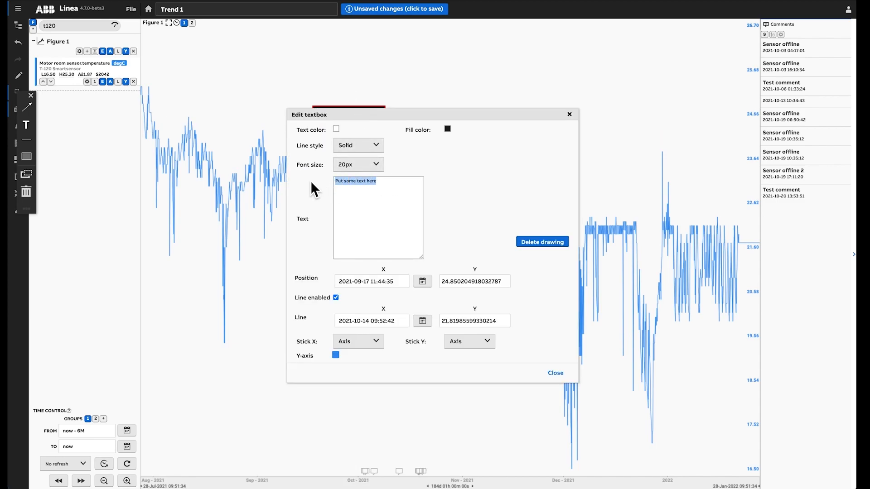
type("Sensor offline due to maintenance")
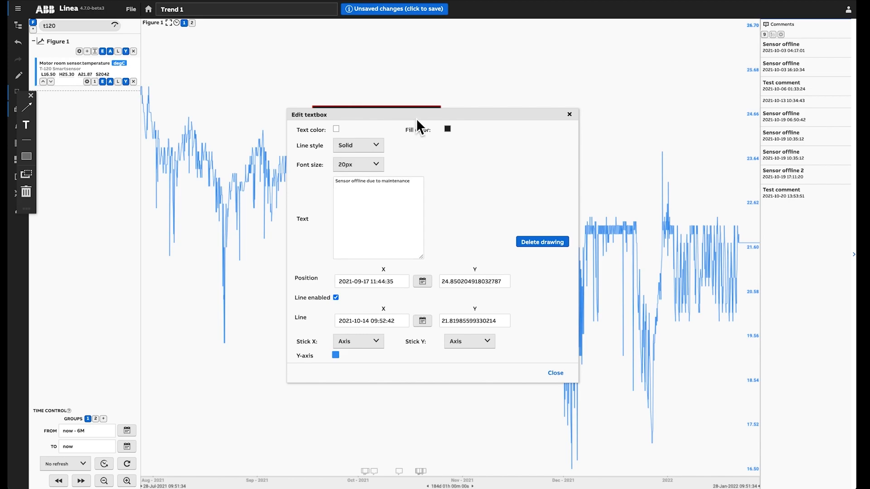
left_click_drag(415, 119, 394, 148)
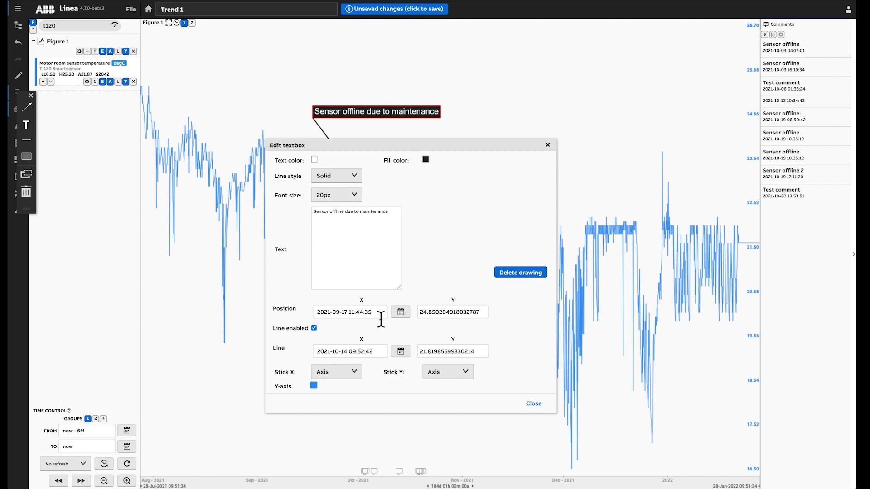
left_click(533, 403)
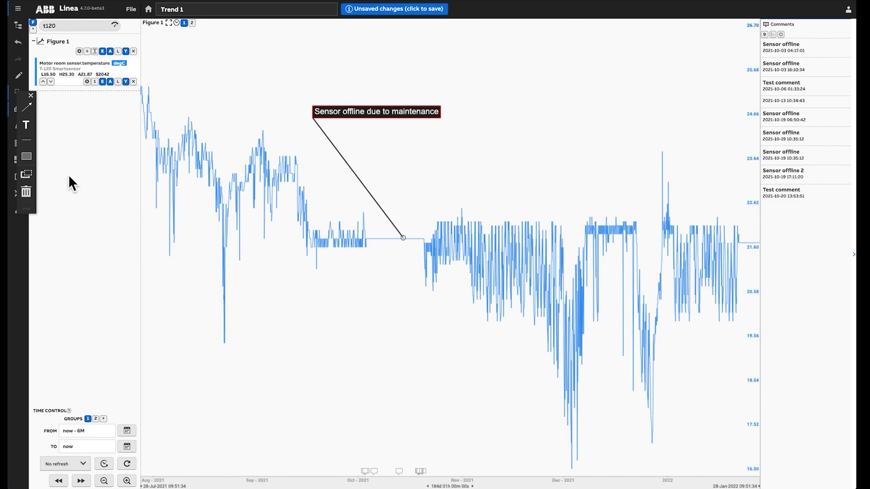
Step: Draw a rectangle over most of the December 2021 data, spanning values from about 24.5 down to about 16.4
left_click(27, 157)
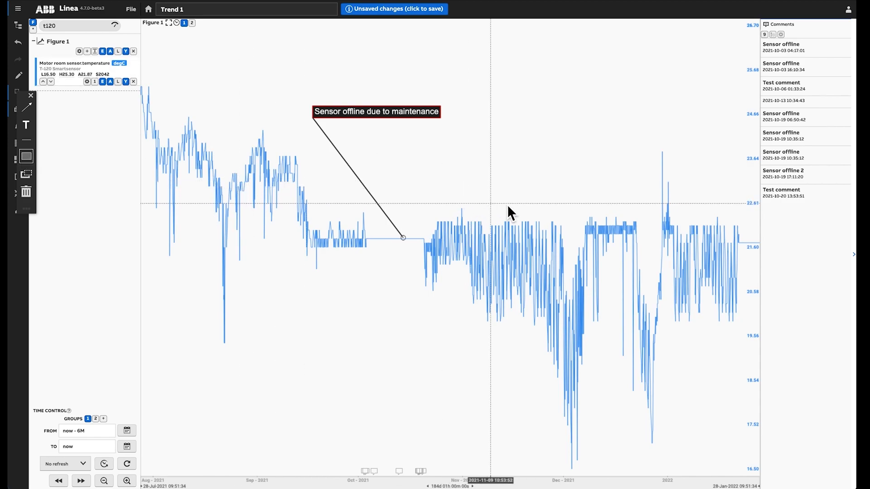
left_click(579, 215)
left_click(614, 200)
left_click_drag(583, 175, 571, 172)
left_click_drag(615, 219, 611, 476)
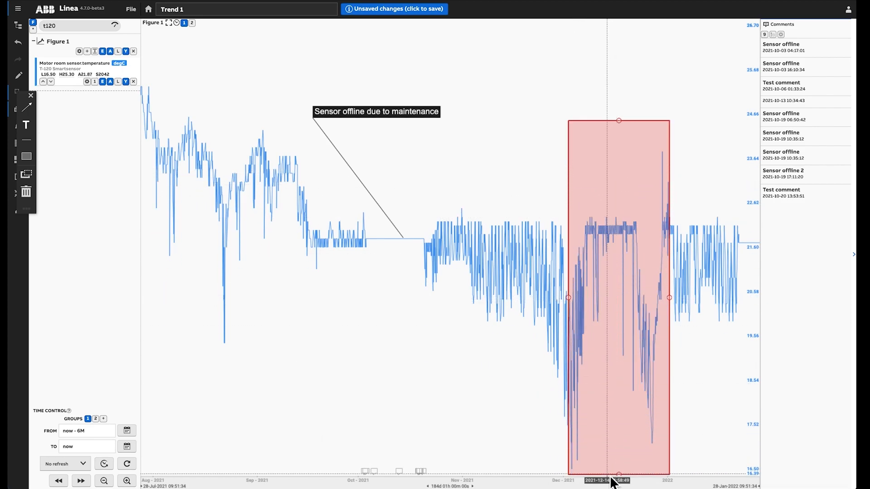
left_click_drag(673, 299, 656, 298)
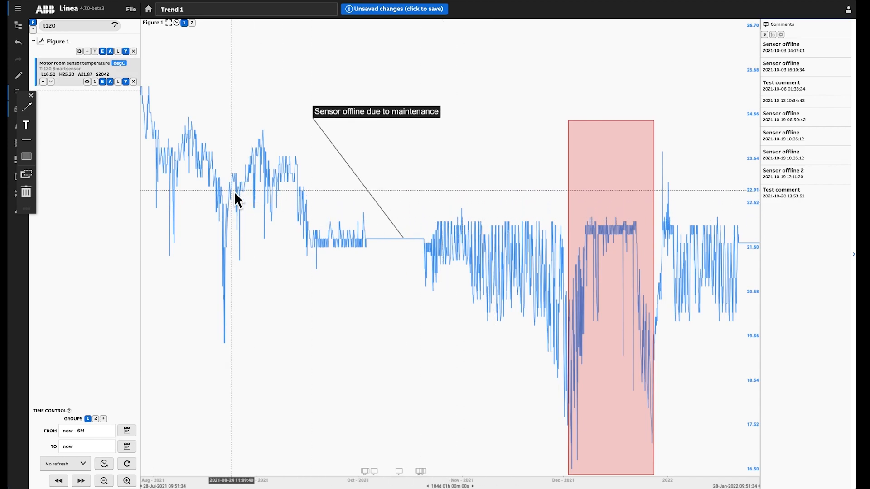
Step: Place a second text box at about 18 November 2021 and 25.94, with its line ending at the rectangle's top edge
left_click(26, 125)
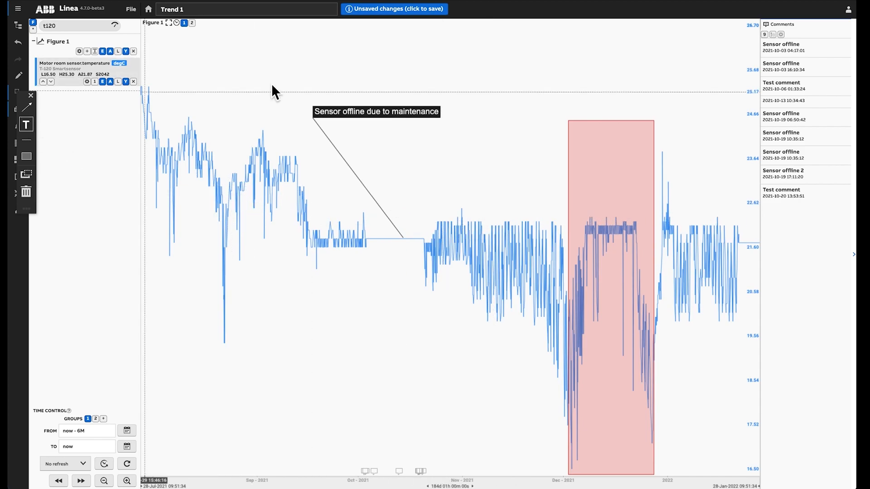
left_click(541, 86)
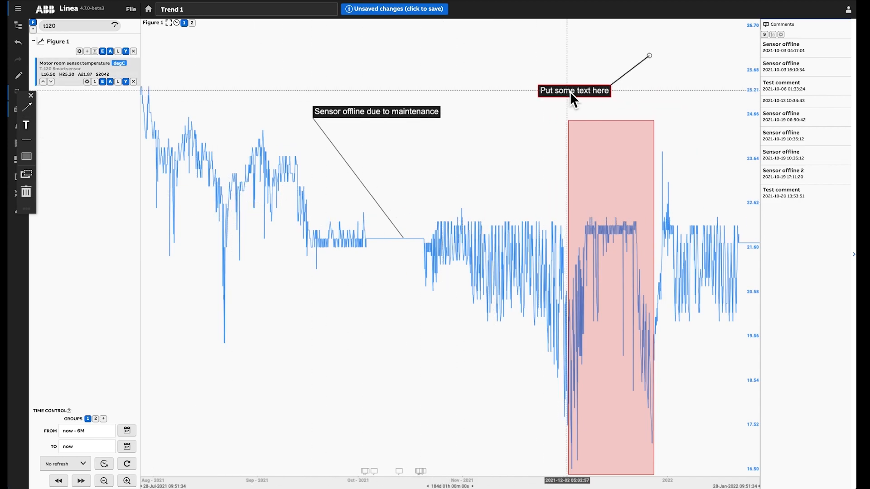
left_click_drag(569, 92, 556, 64)
left_click_drag(651, 53, 619, 123)
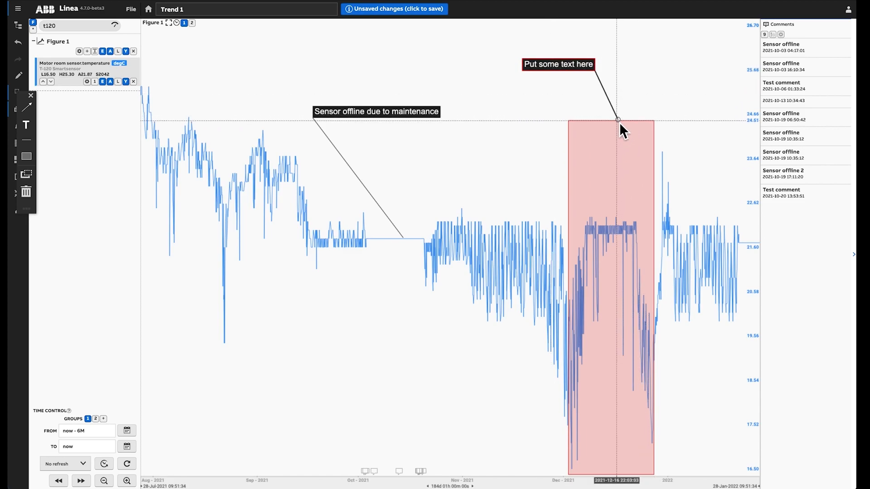
Step: Change the second text box's wording to "Door left open, temperature oscillations"
double_click(566, 63)
left_click_drag(397, 184, 324, 194)
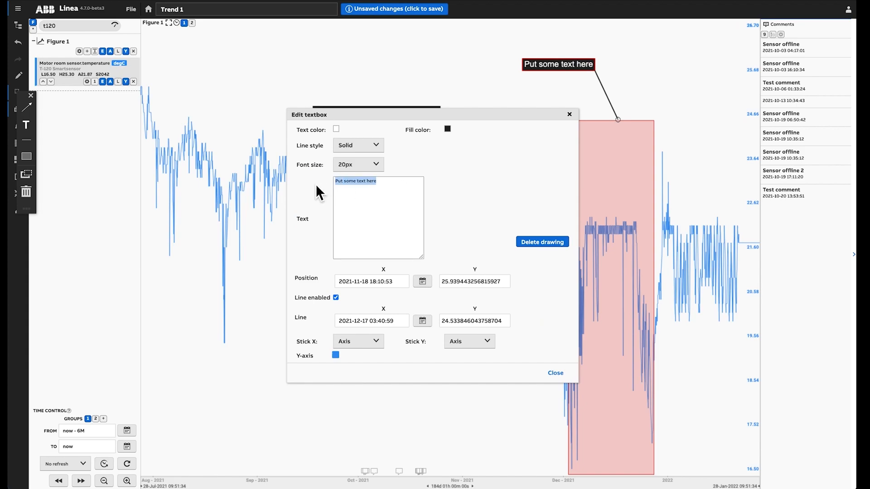
type("Door left o")
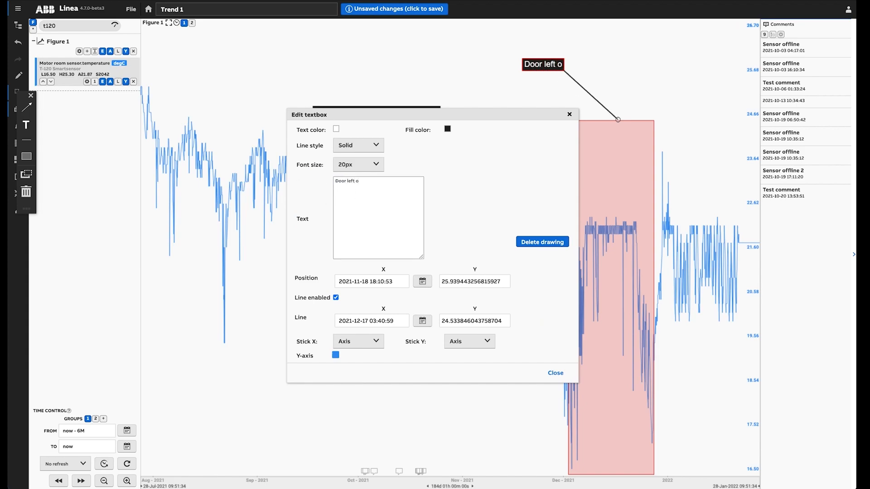
type("pen, temperature oscillations")
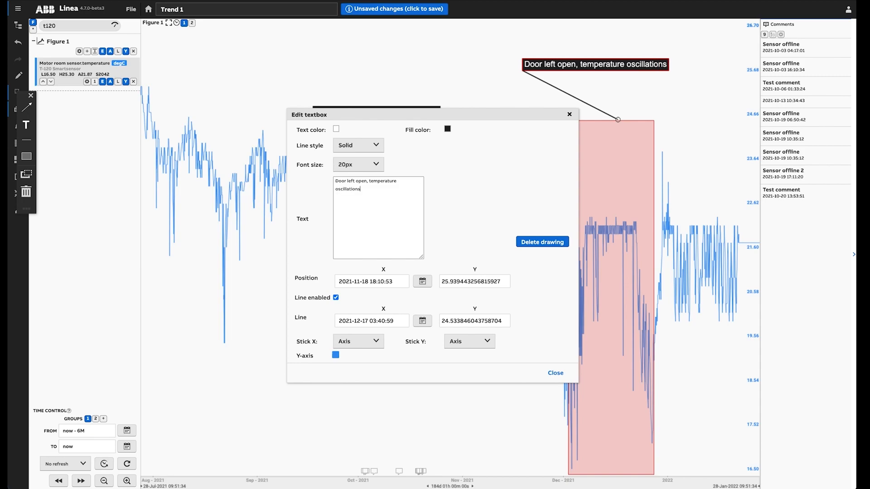
left_click(555, 374)
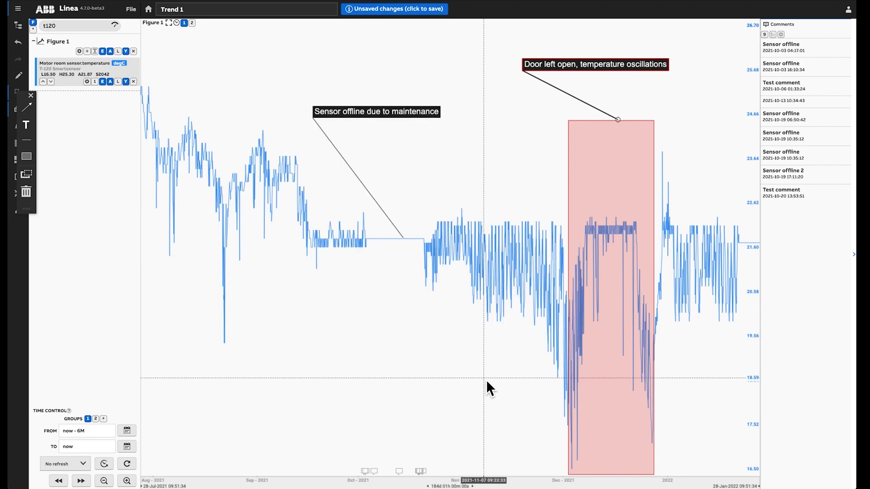
left_click(448, 382)
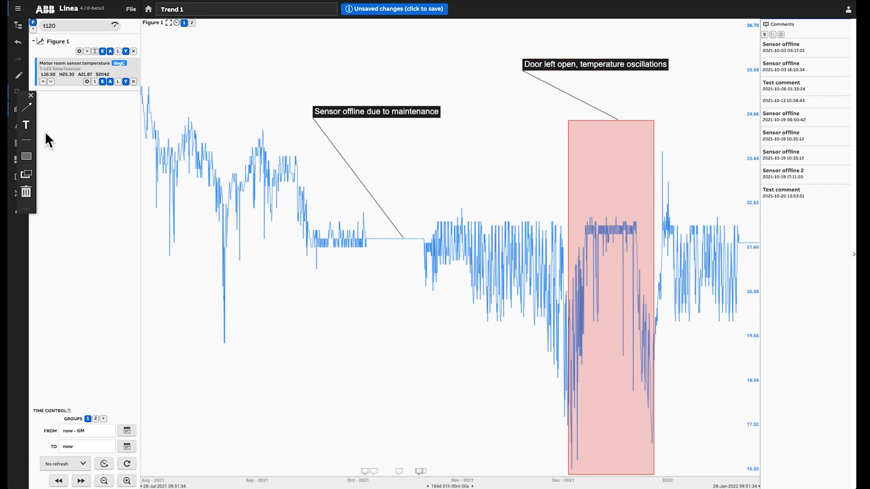
Step: Leave drawing mode and pan the annotated trend about ten days toward earlier dates and slightly toward higher values
left_click(31, 95)
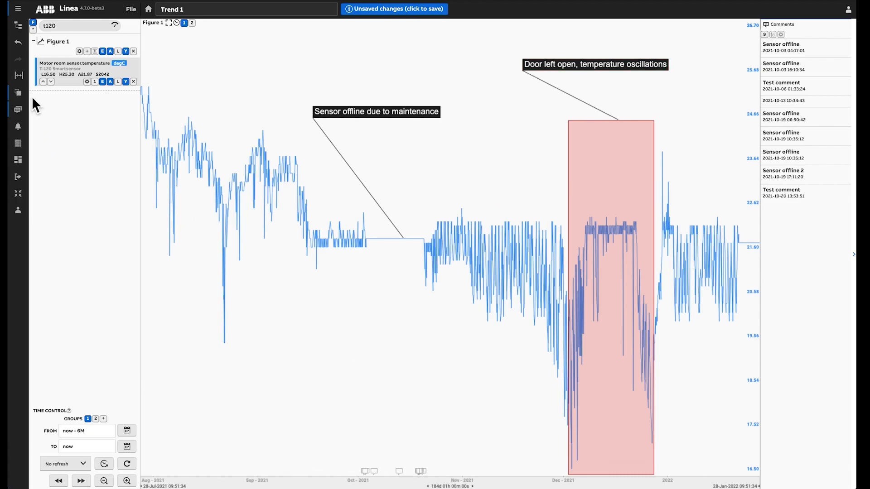
left_click(19, 75)
mouse_move(255, 115)
left_mouse_down()
mouse_move(192, 126)
mouse_move(209, 136)
mouse_move(280, 130)
mouse_move(319, 141)
mouse_move(304, 157)
mouse_move(262, 164)
mouse_move(200, 163)
mouse_move(294, 173)
left_mouse_up()
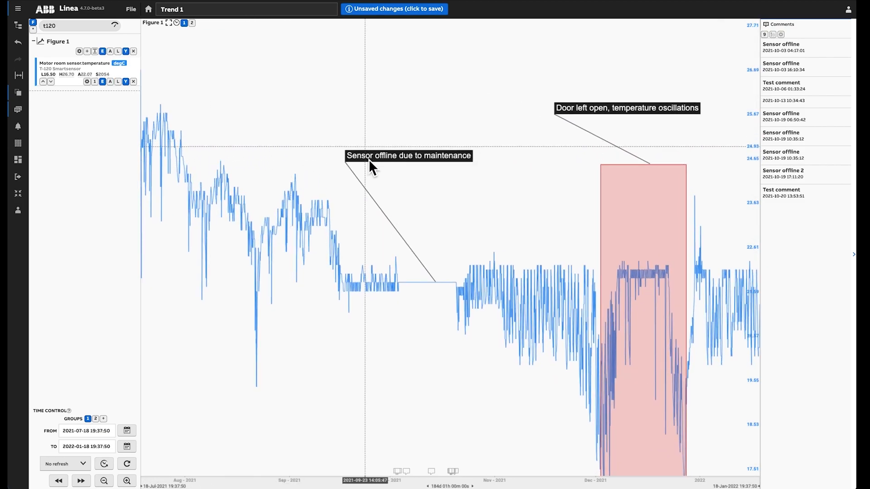